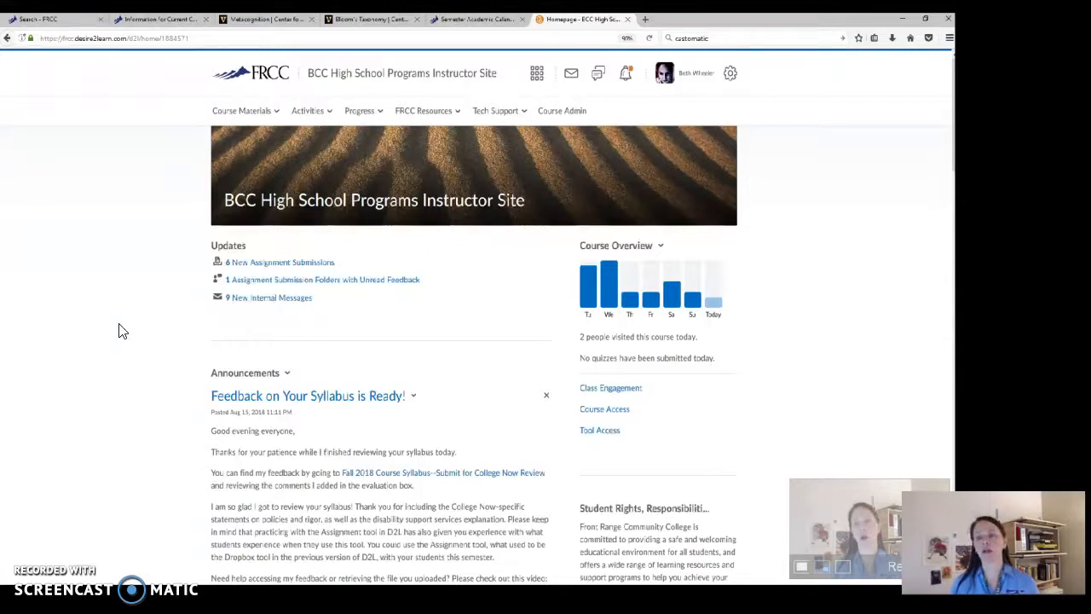
Open the course content and look through the table of contents, including the field for adding a module
{"action": "left_click", "coordinate": [283, 112]}
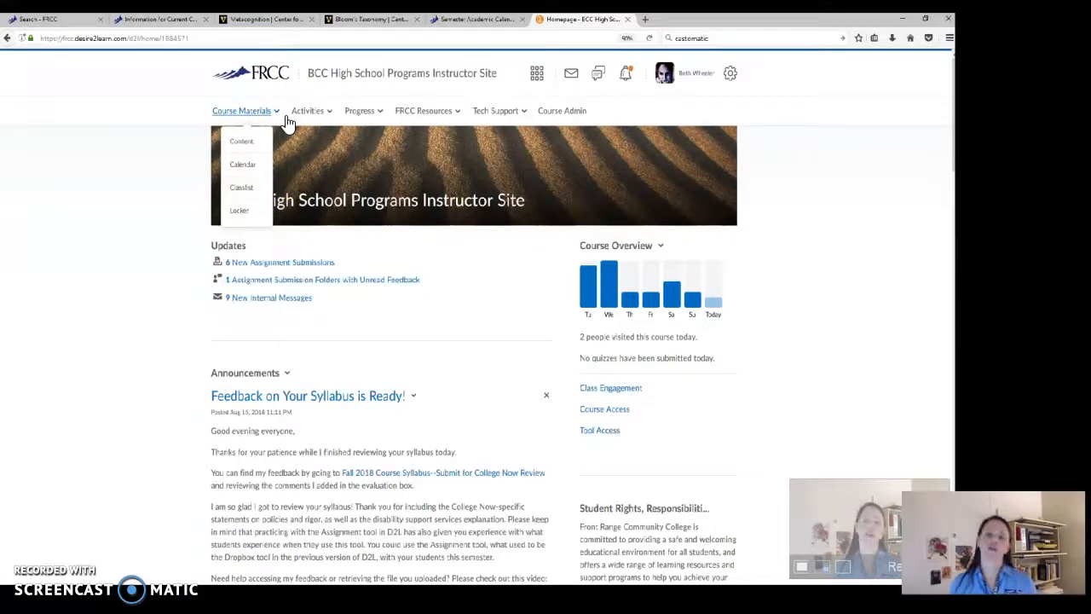
{"action": "left_click", "coordinate": [271, 139]}
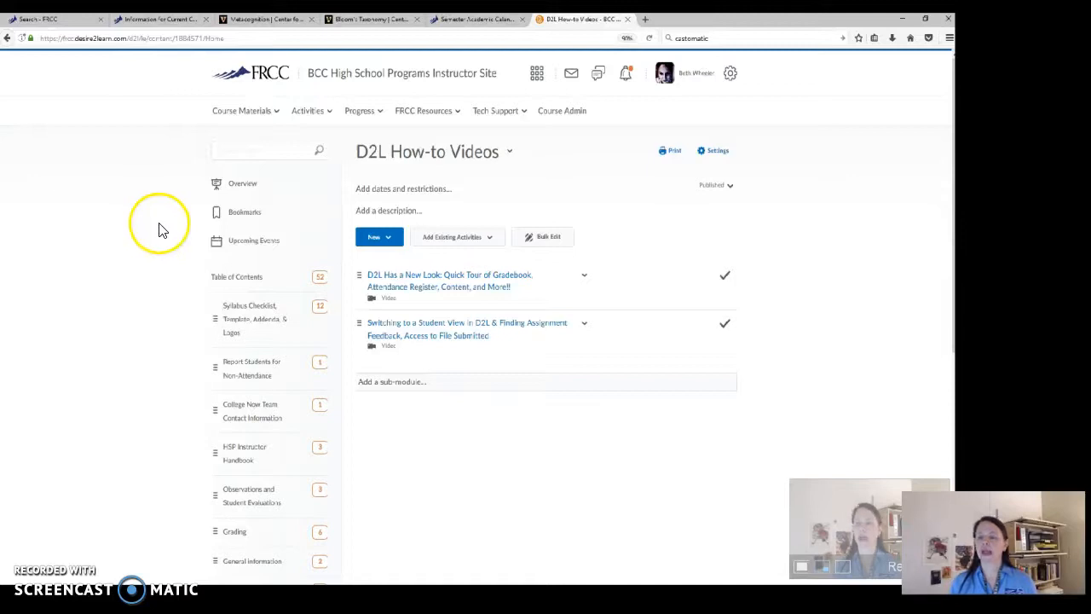
{"action": "left_click", "coordinate": [281, 331]}
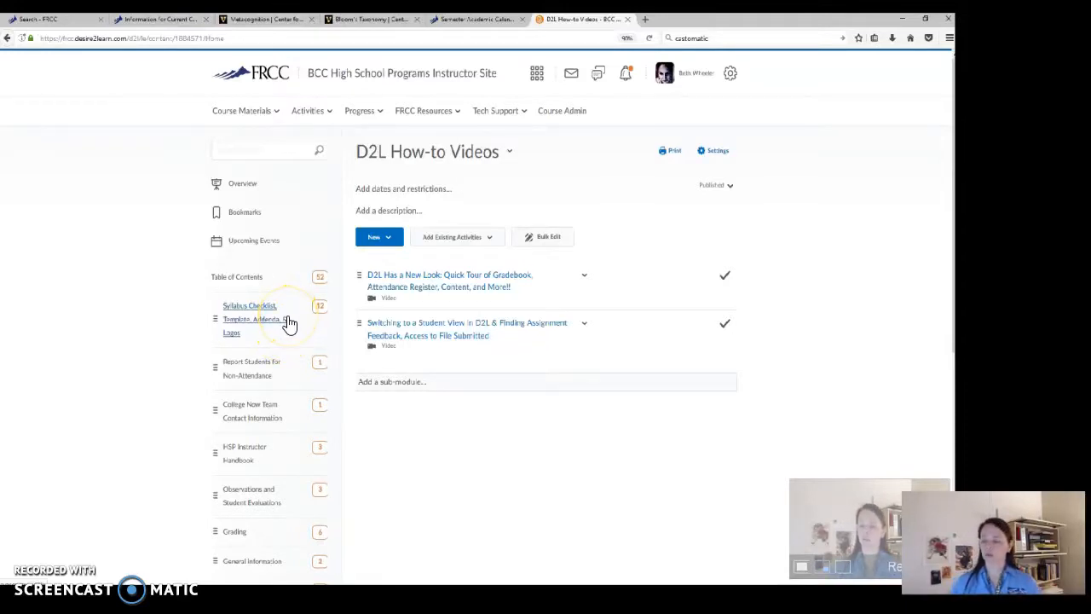
{"action": "scroll", "coordinate": [168, 428], "scroll_direction": "down", "scroll_amount": 5}
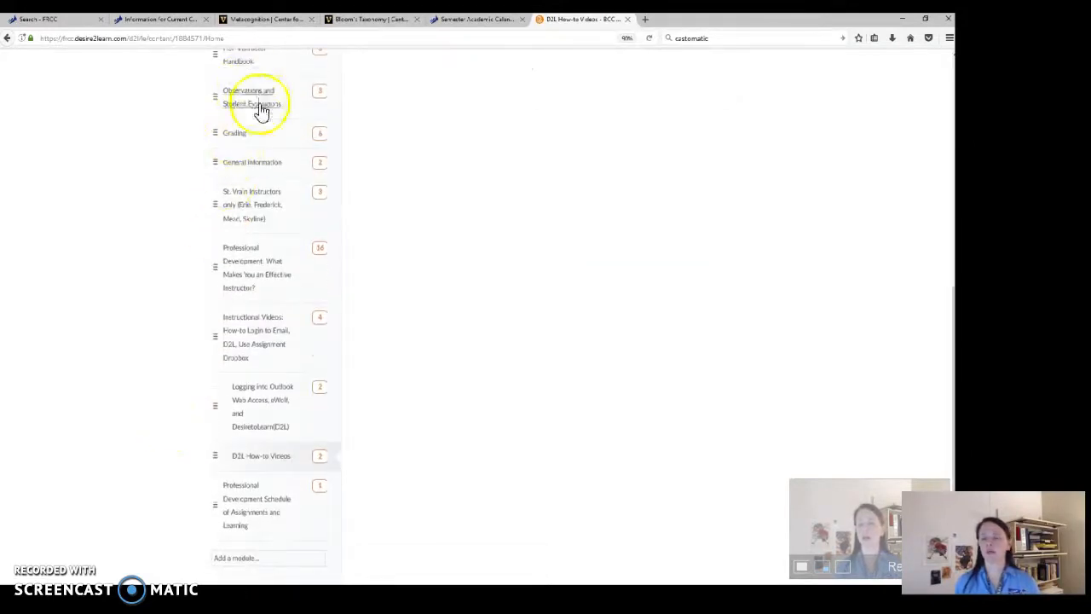
{"action": "left_click", "coordinate": [266, 571]}
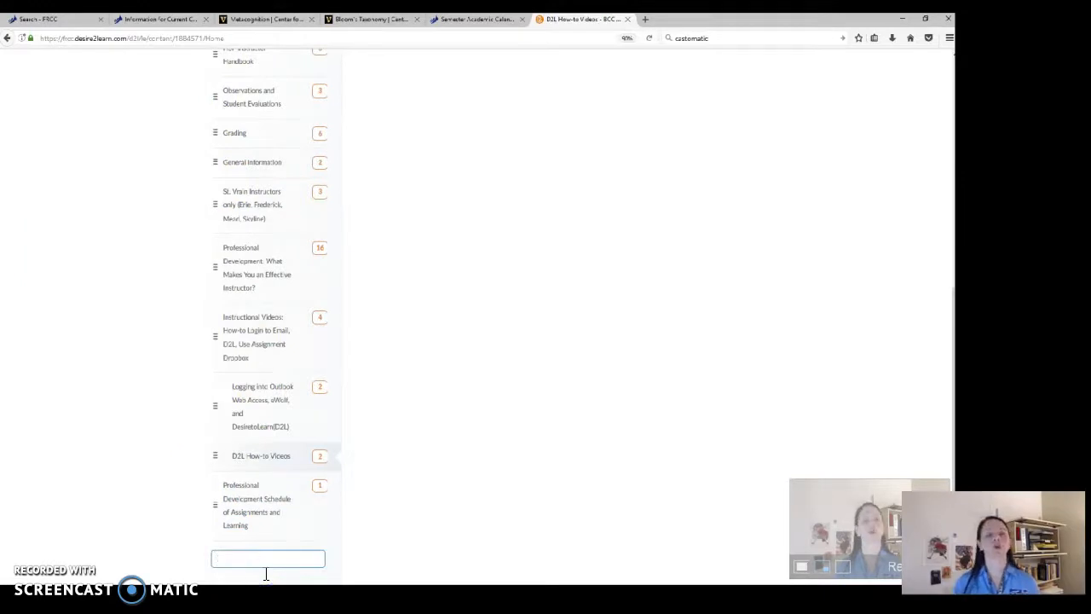
{"action": "left_click", "coordinate": [195, 502]}
{"action": "scroll", "coordinate": [176, 461], "scroll_direction": "up", "scroll_amount": 3}
{"action": "scroll", "coordinate": [176, 465], "scroll_direction": "down", "scroll_amount": 6}
{"action": "scroll", "coordinate": [175, 466], "scroll_direction": "up", "scroll_amount": 8}
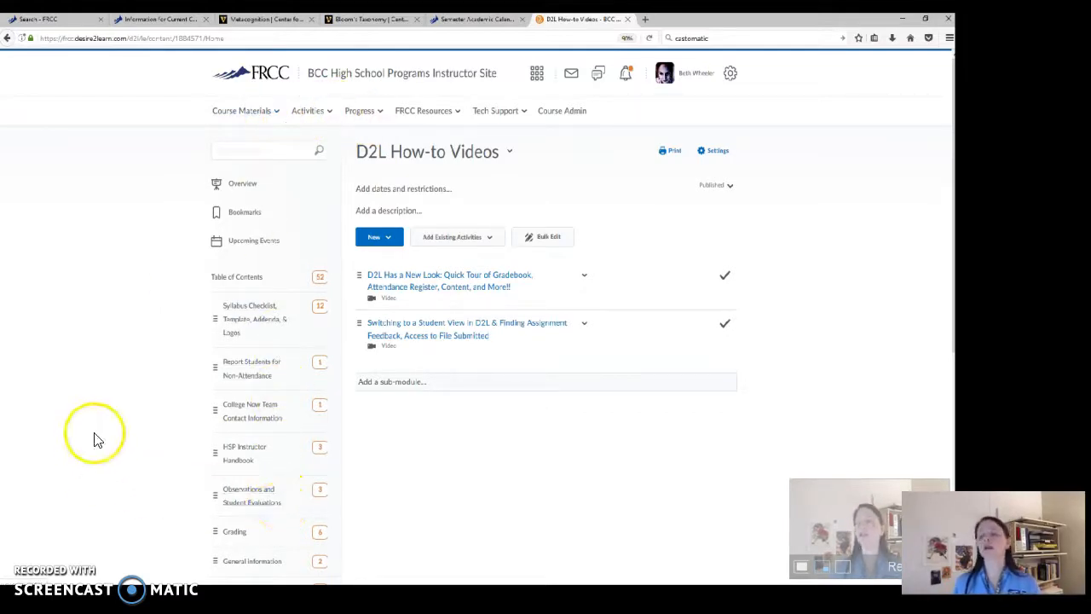
Return to the course homepage and start a new announcement
{"action": "left_click", "coordinate": [390, 75]}
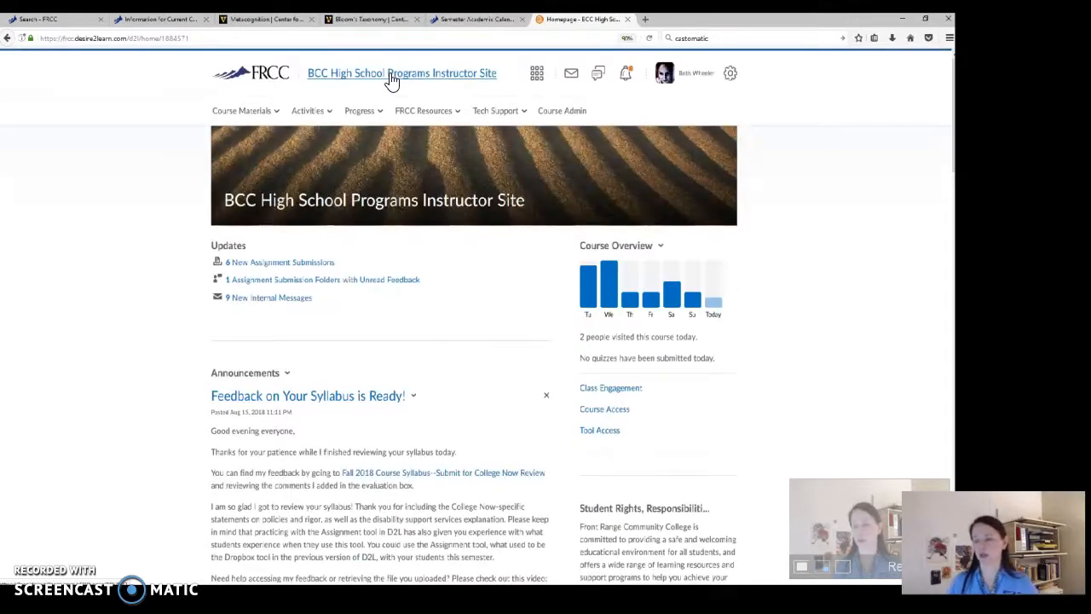
{"action": "left_click", "coordinate": [164, 347]}
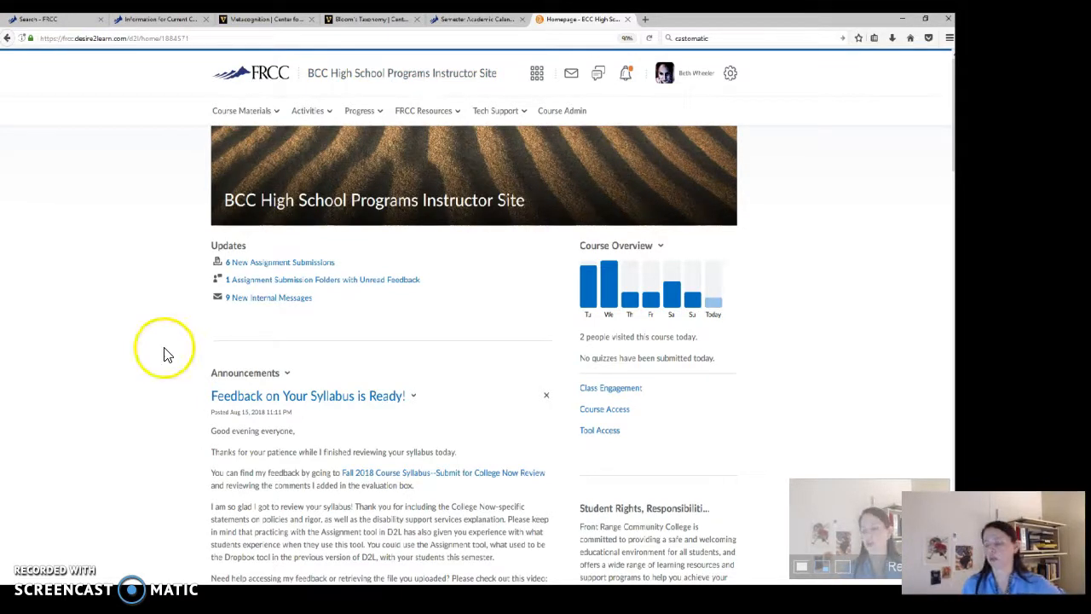
{"action": "left_click", "coordinate": [287, 372]}
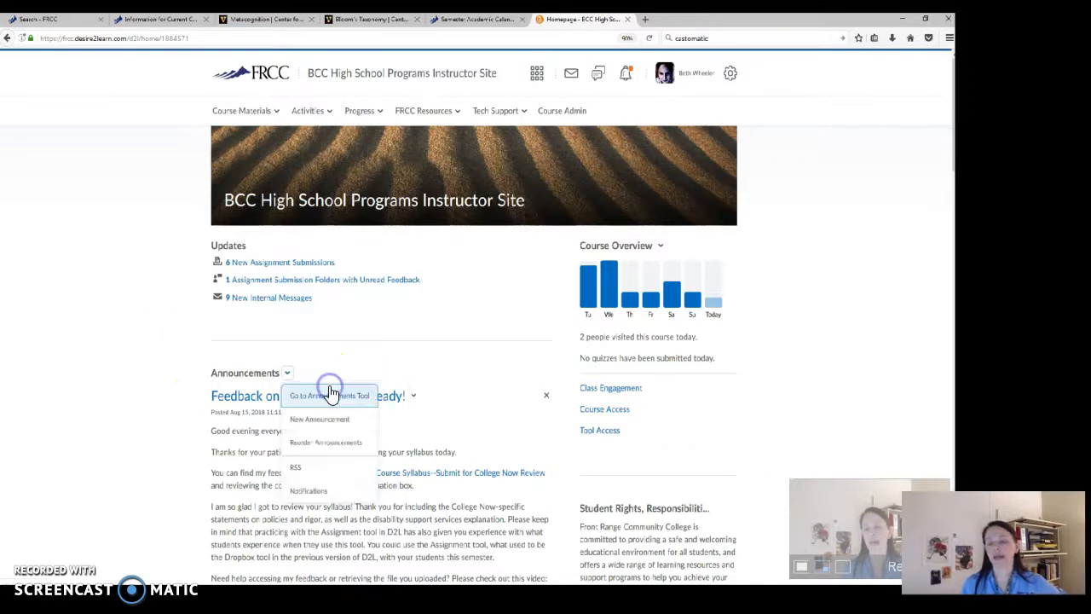
{"action": "left_click", "coordinate": [343, 387]}
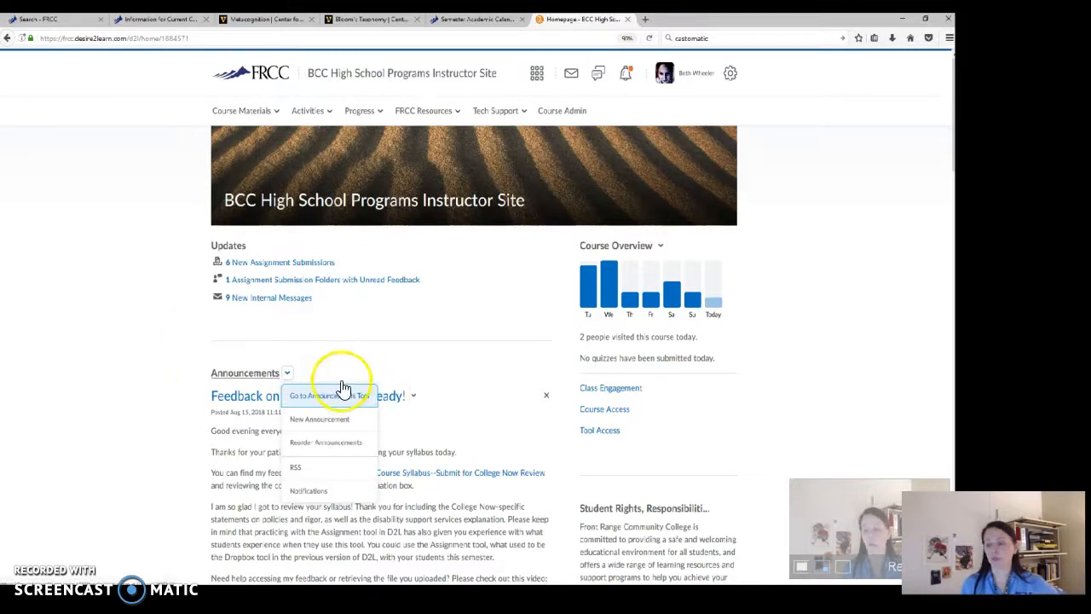
{"action": "left_click", "coordinate": [340, 429]}
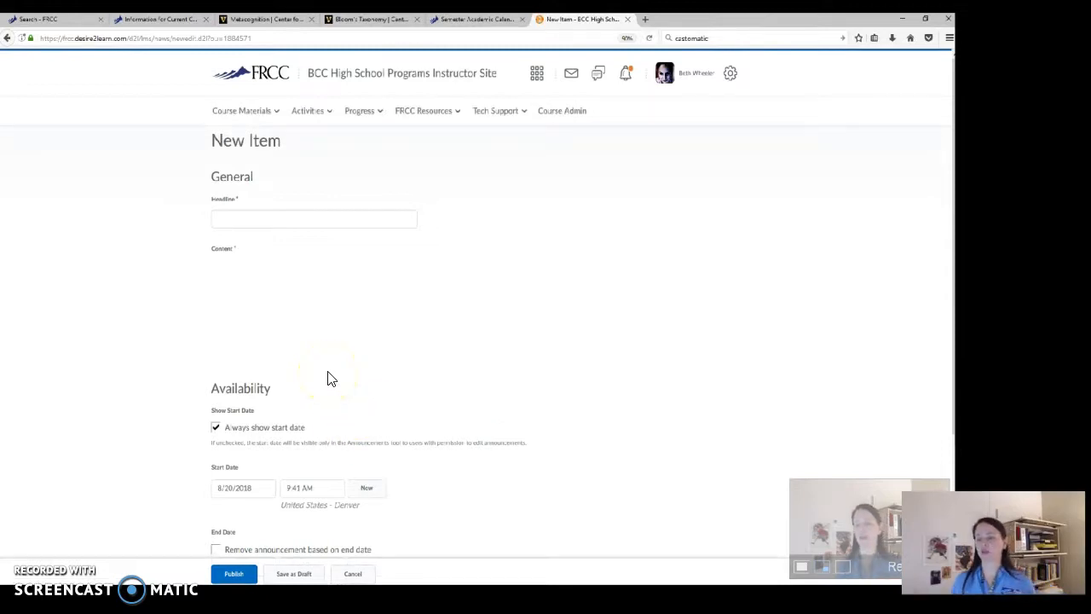
Enter "Homework Reminder" as the announcement's headline
{"action": "left_click", "coordinate": [295, 223]}
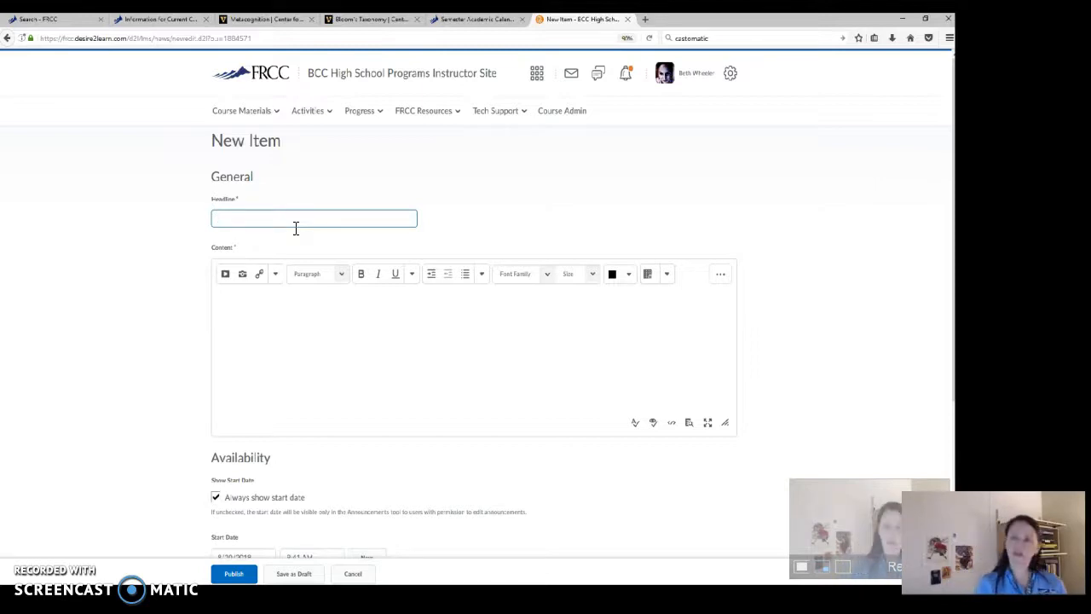
{"action": "type", "text": "Homework"}
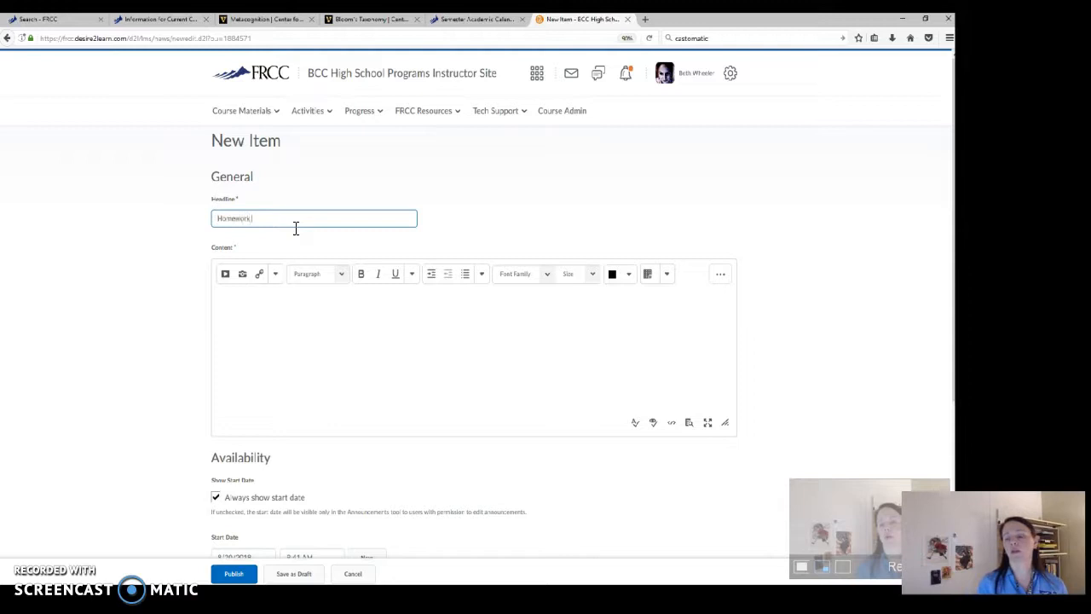
{"action": "type", "text": " #1mind"}
{"action": "key", "text": "BackSpace"}
{"action": "key", "text": "BackSpace"}
{"action": "key", "text": "BackSpace"}
{"action": "key", "text": "BackSpace"}
{"action": "key", "text": "BackSpace"}
{"action": "key", "text": "BackSpace"}
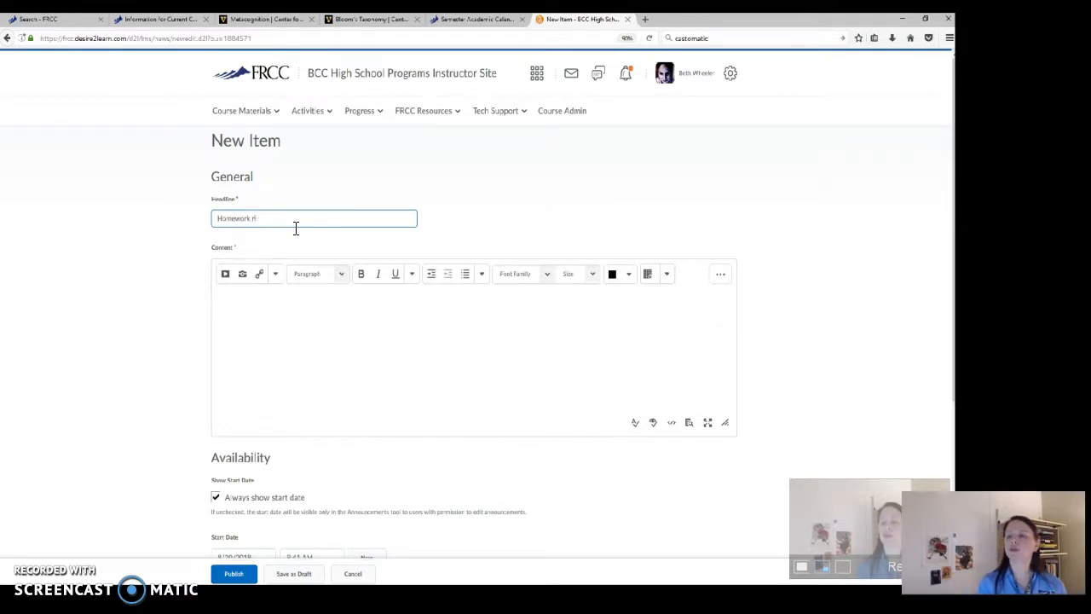
{"action": "type", "text": "Reminder"}
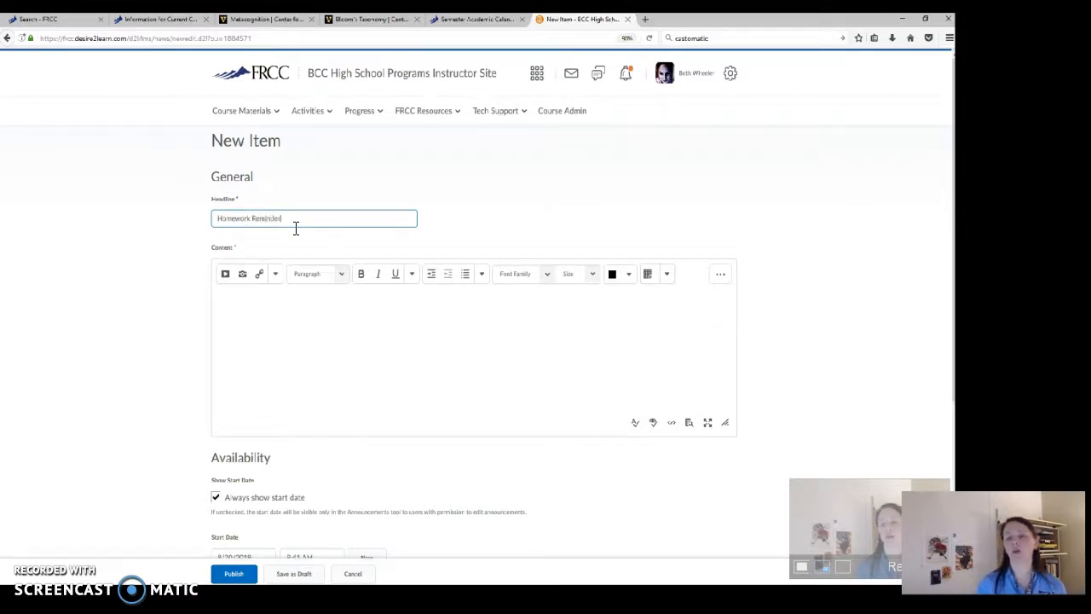
Write "Don't to forget to read the handout I have provided for you:" as the announcement content and start a new line
{"action": "left_click", "coordinate": [296, 334]}
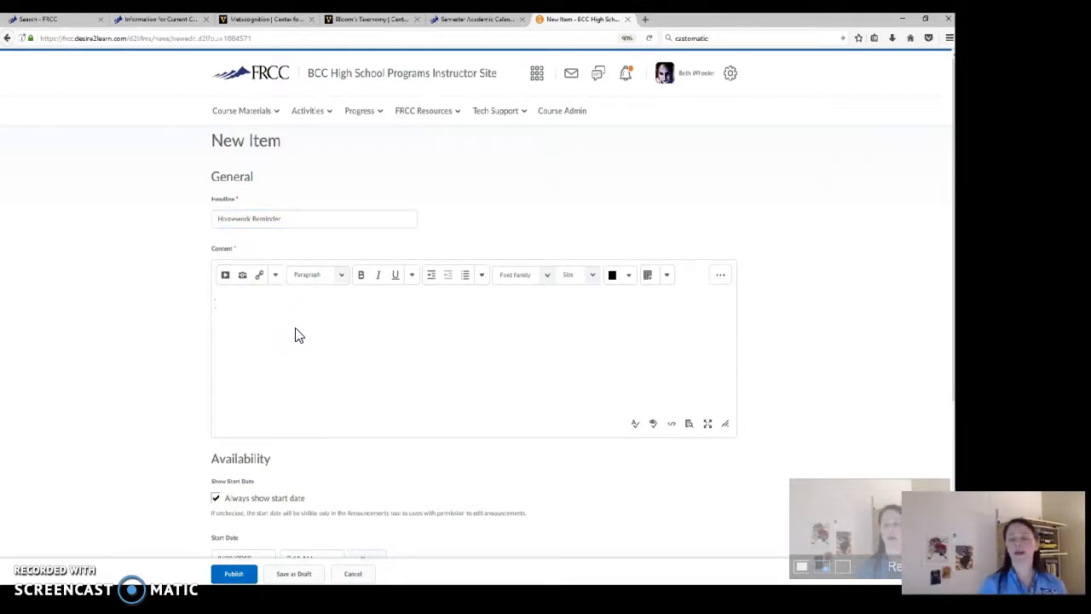
{"action": "type", "text": "Don't to for"}
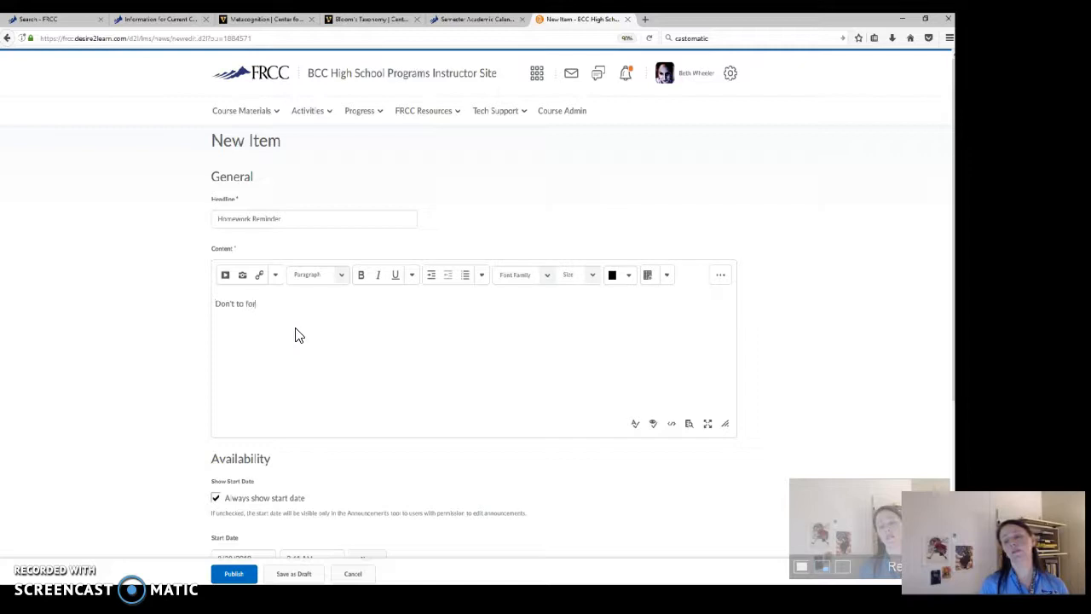
{"action": "type", "text": "get to read the han"}
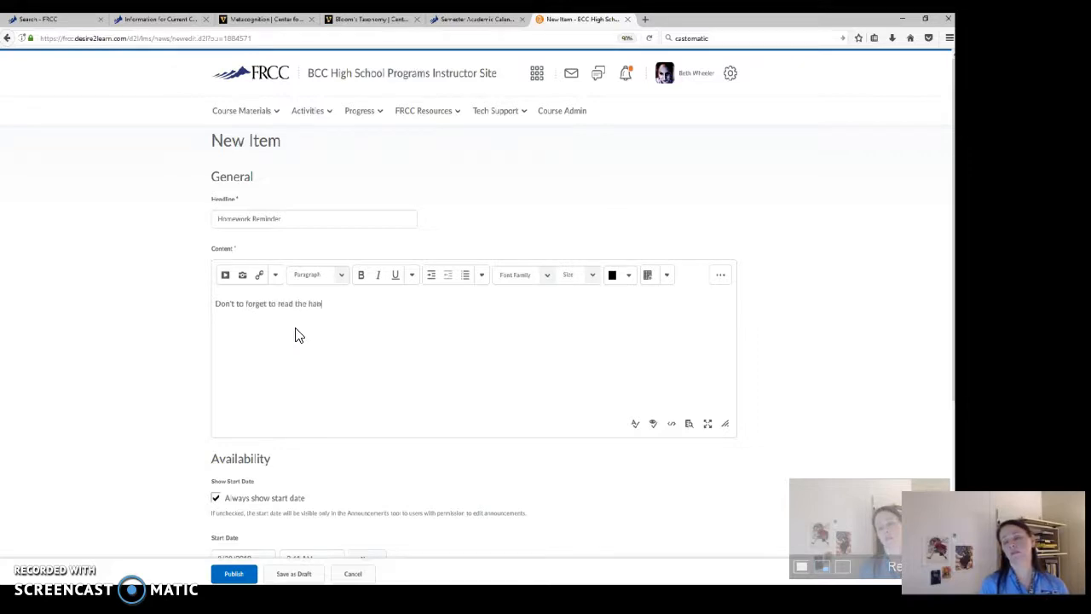
{"action": "type", "text": "dout. I have provi"}
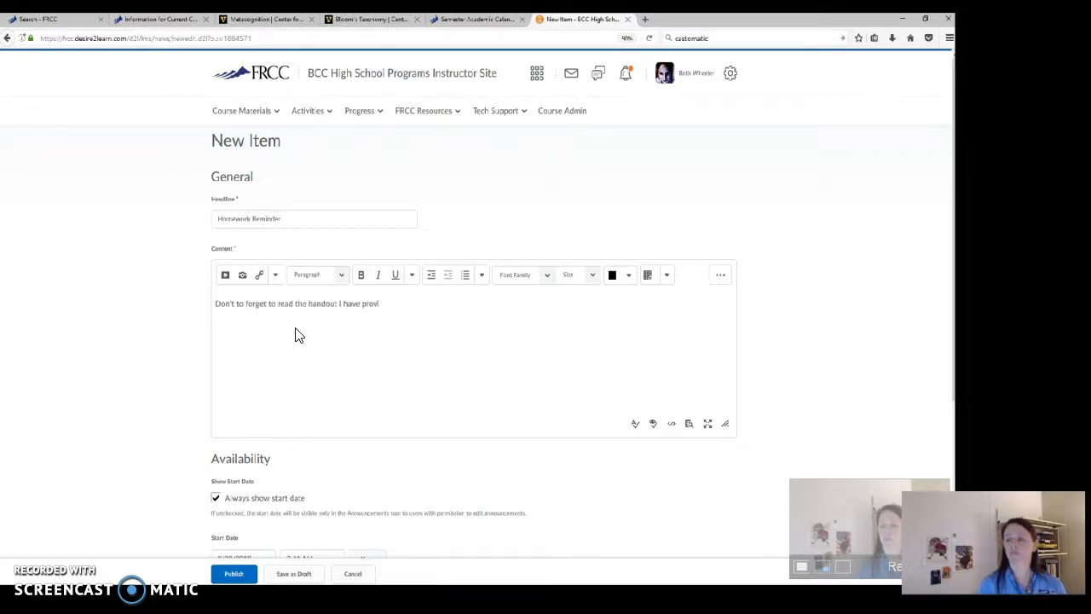
{"action": "type", "text": "ded for you"}
{"action": "key", "text": "Return"}
Insert a content quicklink to "Student Learning Committee's Student Learning Outcomes" from the Syllabus Checklist, Template, Addenda, & Logos module
{"action": "left_click", "coordinate": [296, 285]}
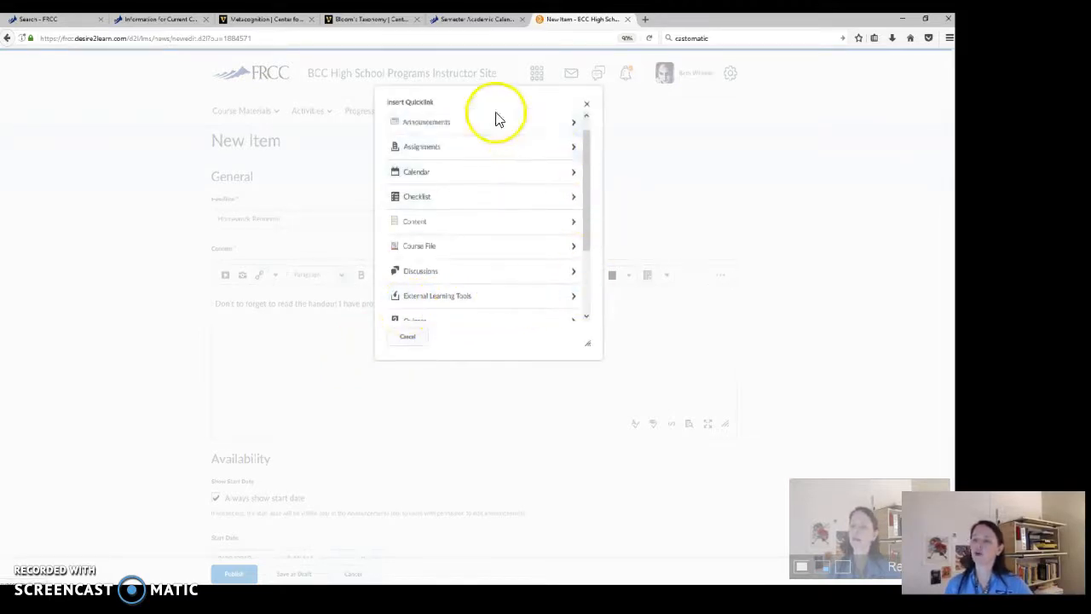
{"action": "left_click", "coordinate": [678, 113]}
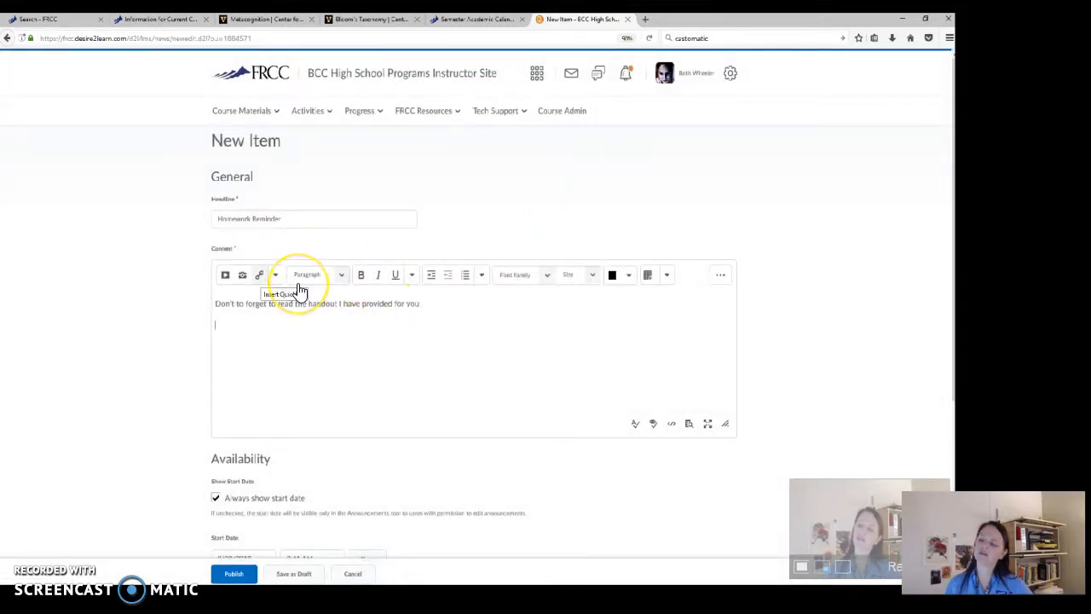
{"action": "left_click", "coordinate": [298, 286]}
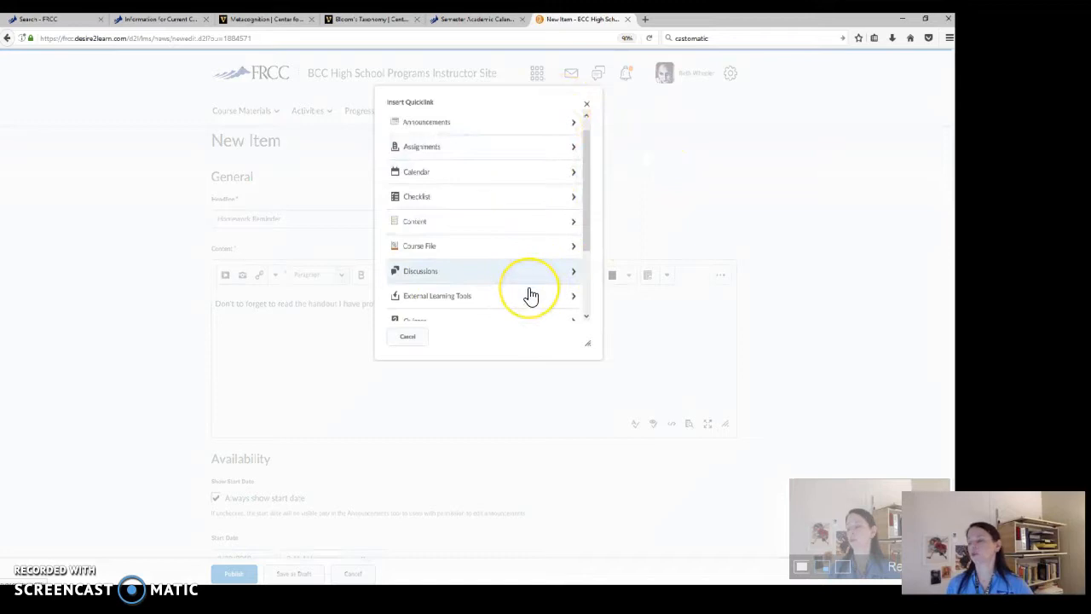
{"action": "left_click", "coordinate": [522, 230]}
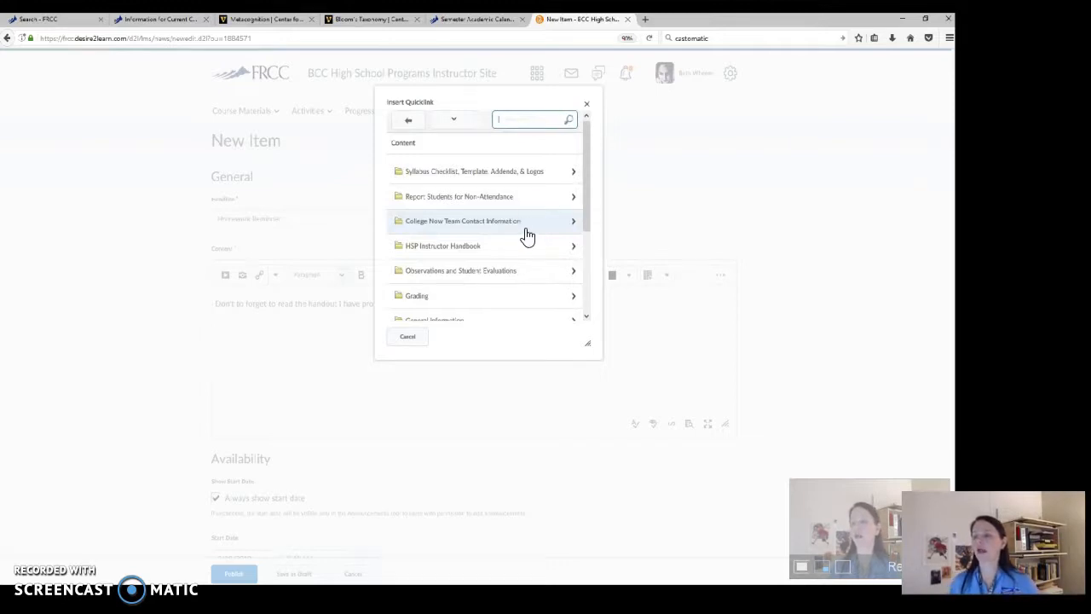
{"action": "left_click", "coordinate": [534, 177]}
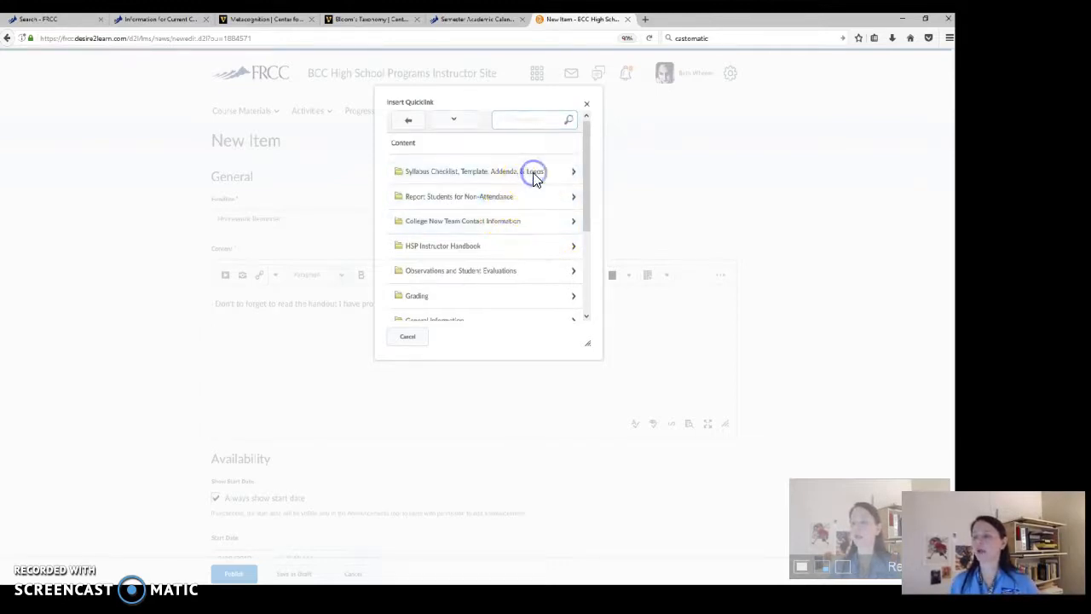
{"action": "scroll", "coordinate": [536, 186], "scroll_direction": "down", "scroll_amount": 1}
{"action": "scroll", "coordinate": [534, 184], "scroll_direction": "down", "scroll_amount": 4}
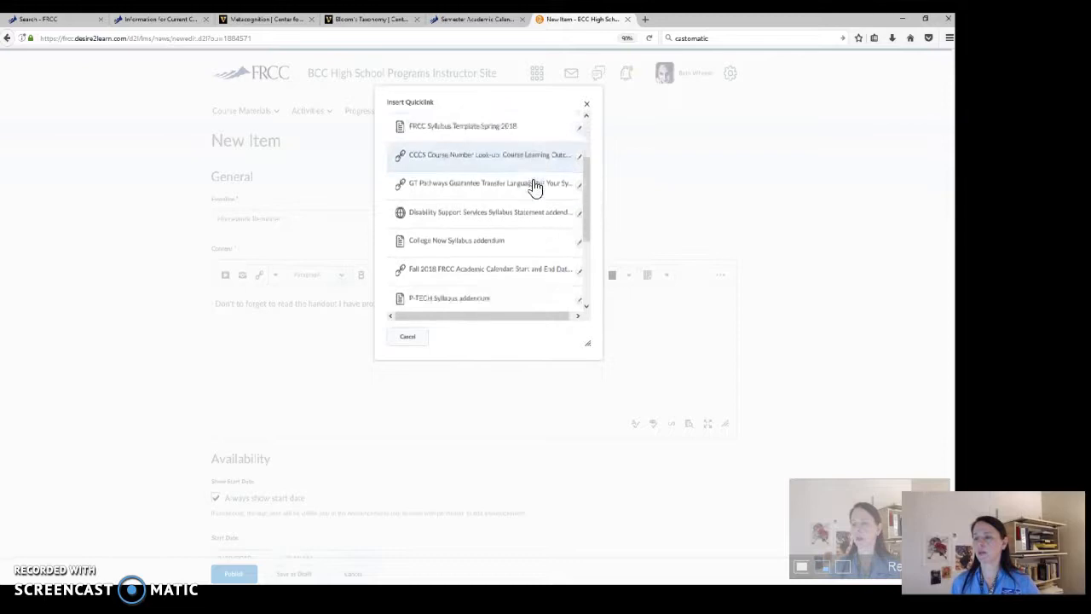
{"action": "left_click", "coordinate": [535, 237]}
{"action": "left_click", "coordinate": [530, 262]}
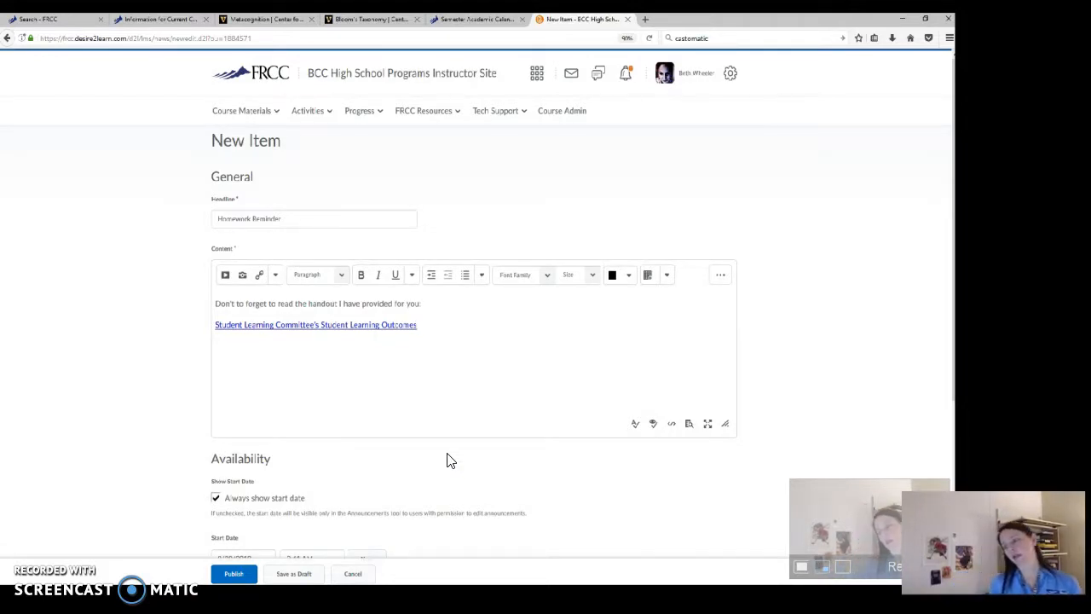
Publish the Homework Reminder announcement with its start date left always shown
{"action": "scroll", "coordinate": [431, 468], "scroll_direction": "down", "scroll_amount": 1}
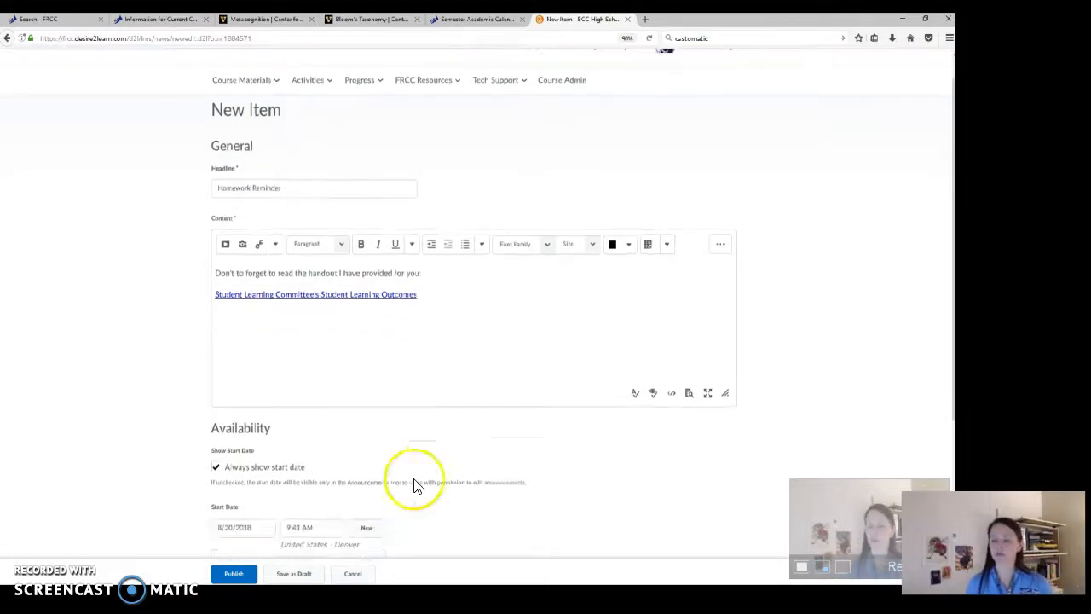
{"action": "left_click", "coordinate": [291, 592]}
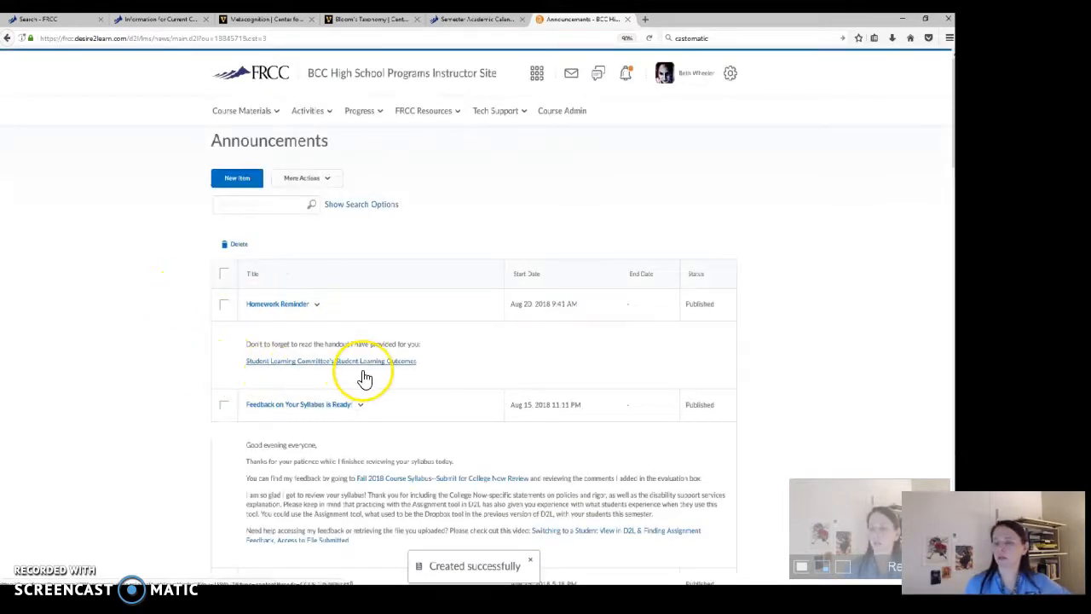
{"action": "left_click", "coordinate": [810, 78]}
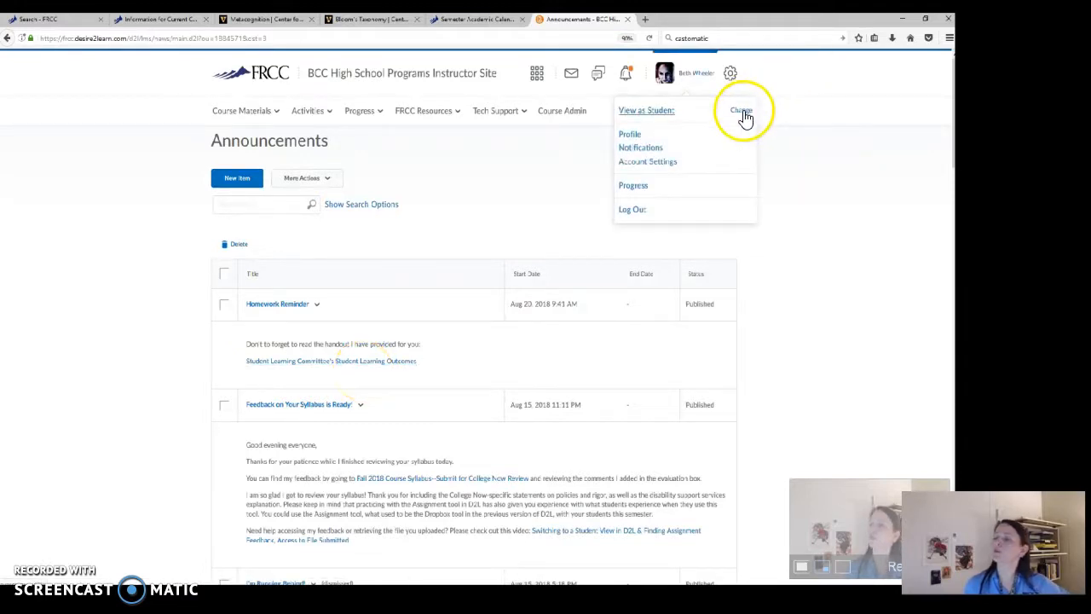
{"action": "left_click", "coordinate": [857, 114]}
{"action": "left_click", "coordinate": [310, 211]}
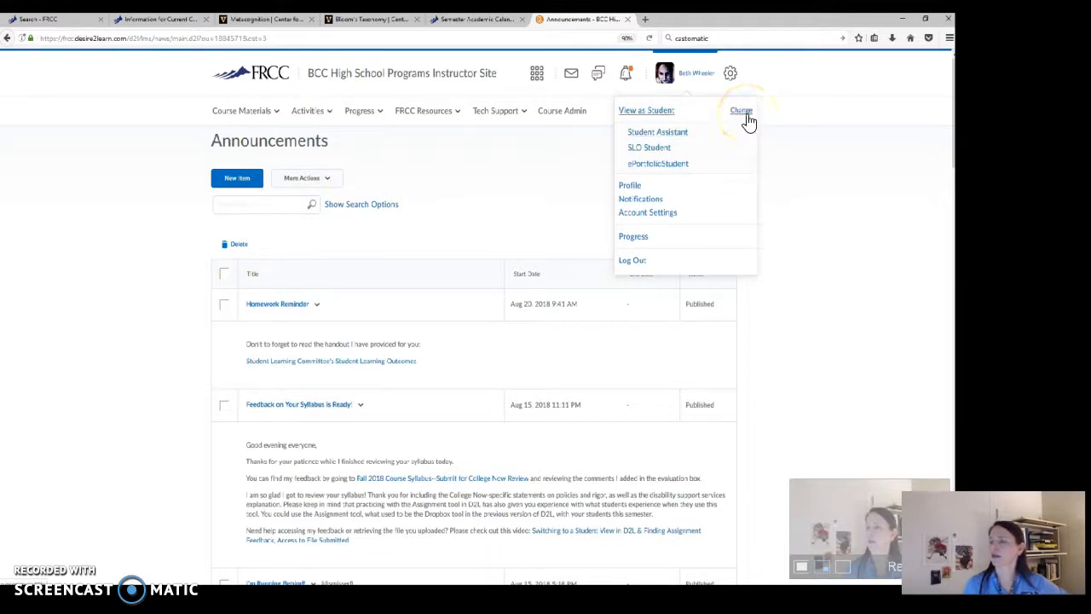
{"action": "left_click", "coordinate": [923, 161]}
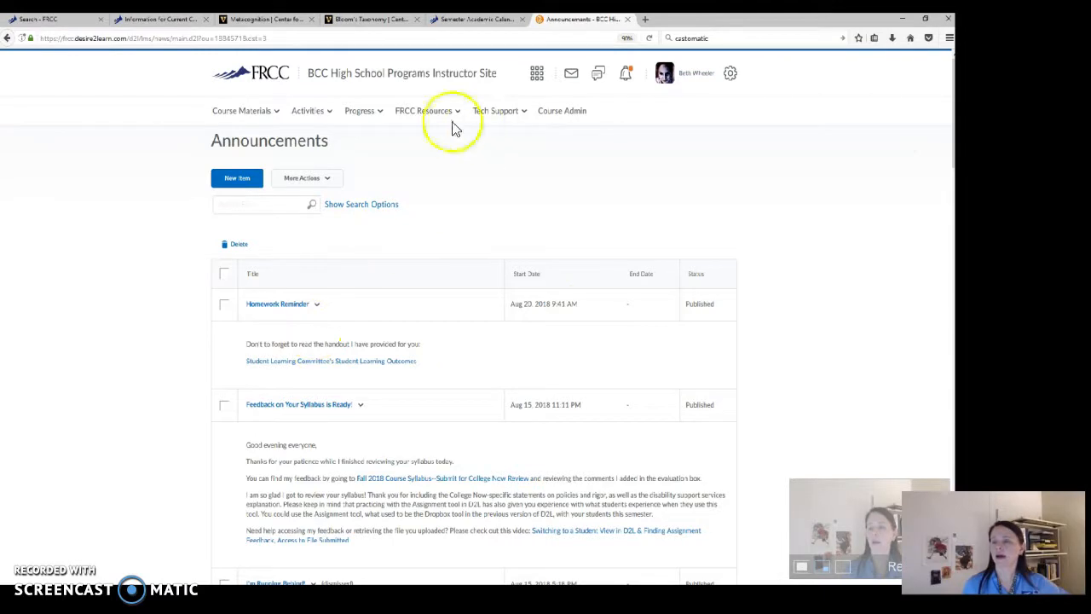
Return to the course homepage and switch to viewing it as a student
{"action": "left_click", "coordinate": [462, 75]}
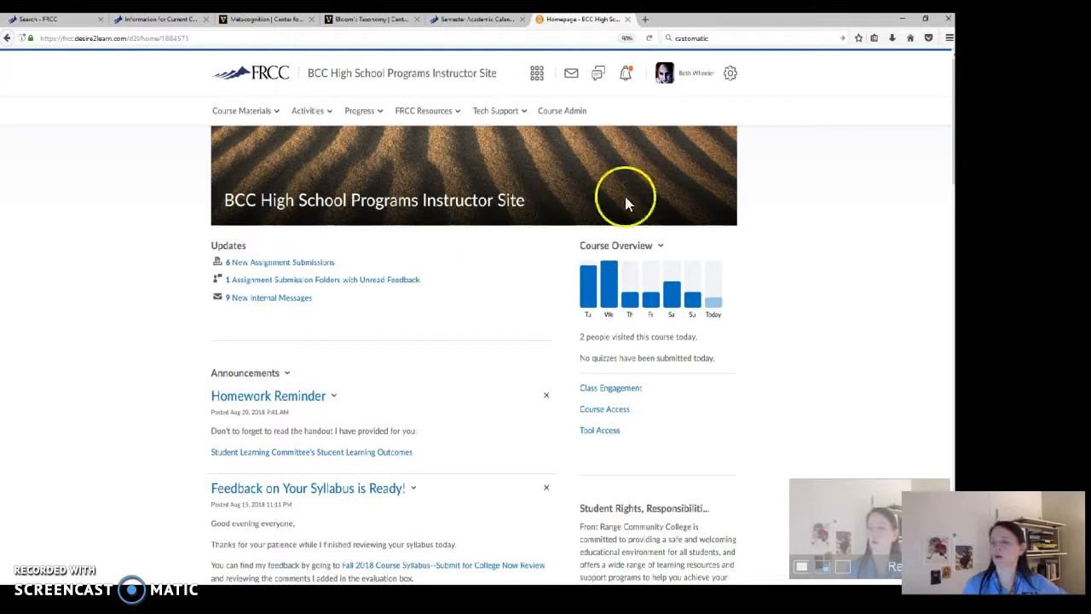
{"action": "left_click", "coordinate": [791, 76]}
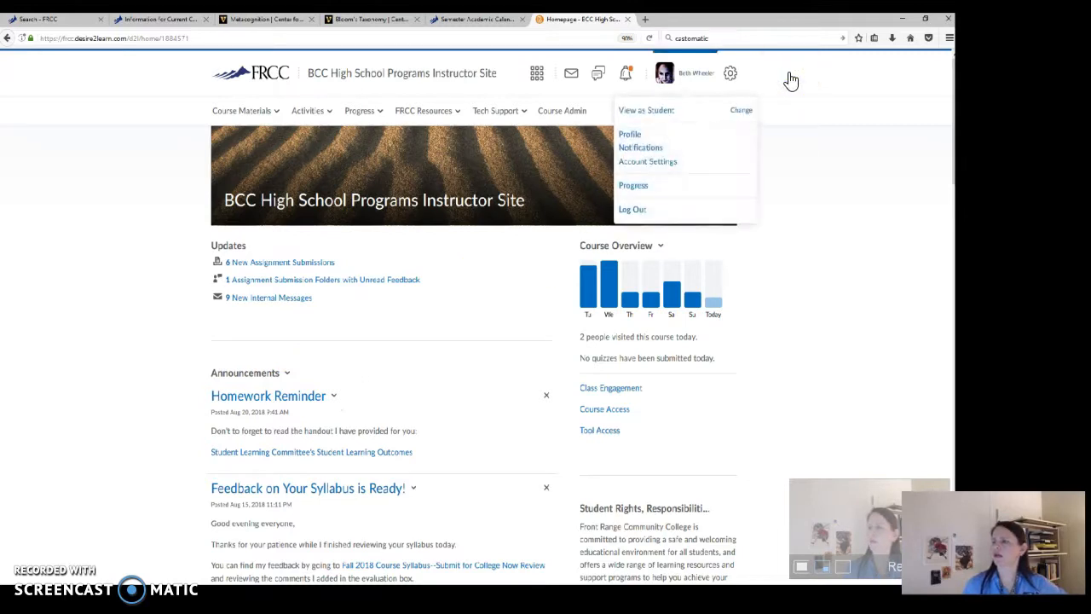
{"action": "left_click", "coordinate": [745, 113]}
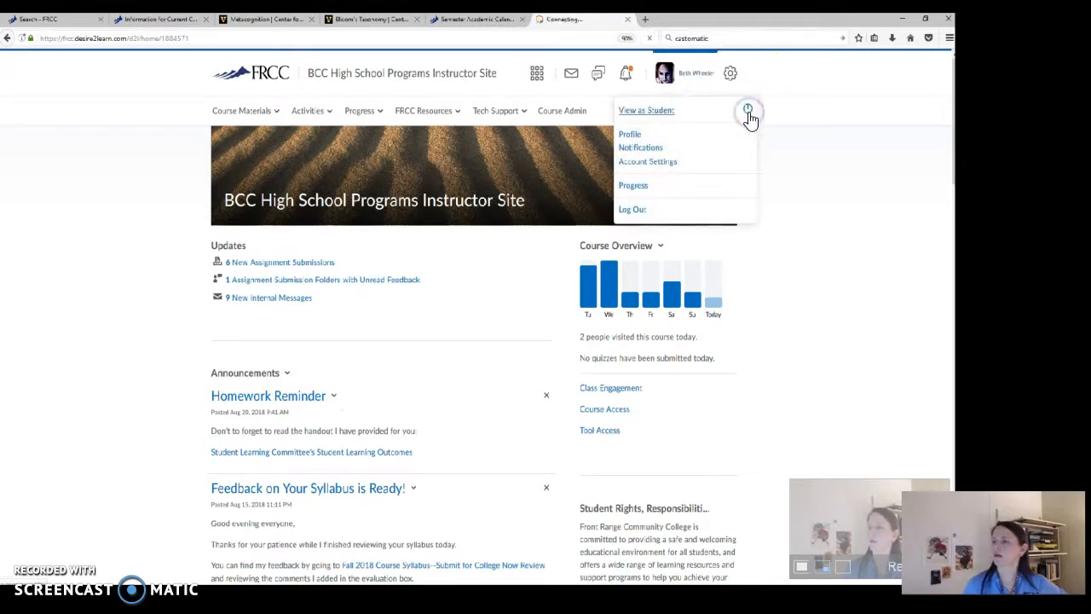
{"action": "left_click", "coordinate": [638, 227]}
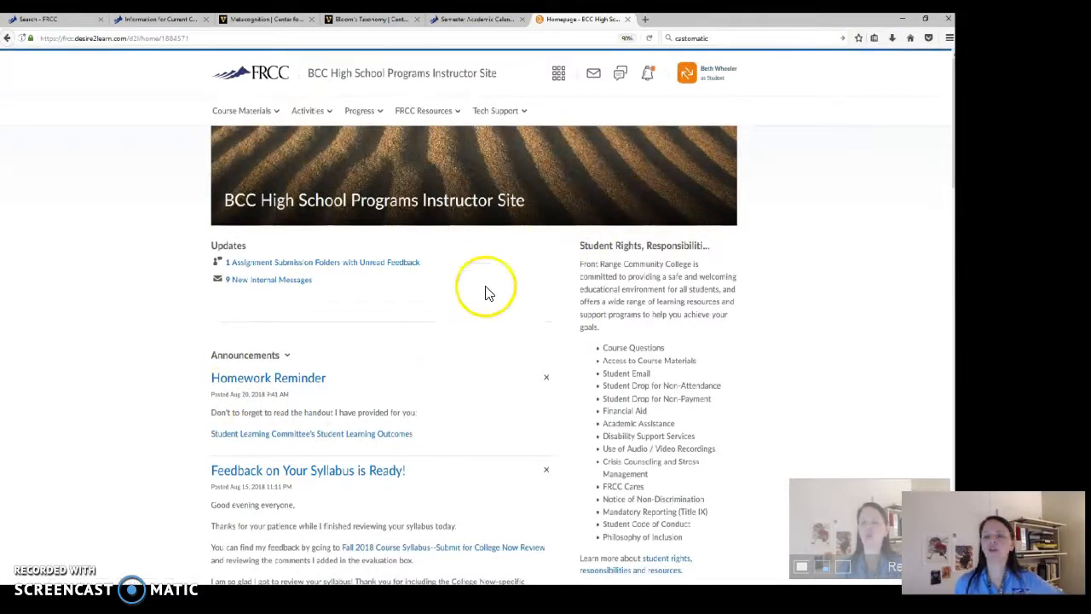
Follow the Student Learning Outcomes link in the Homework Reminder announcement, open the external resource in a new window, and look over the page
{"action": "left_click", "coordinate": [326, 443]}
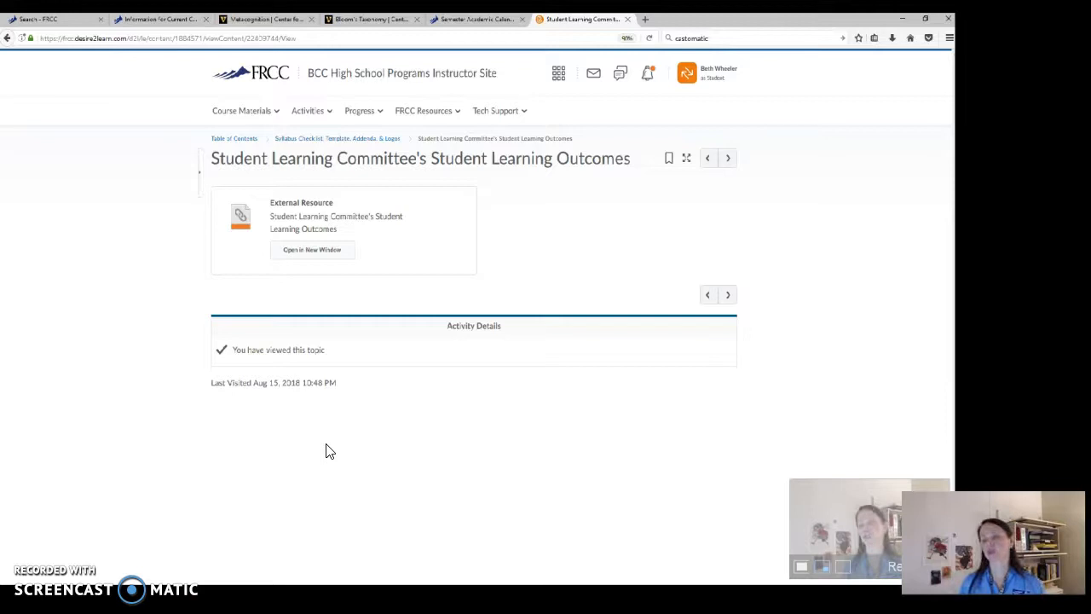
{"action": "left_click", "coordinate": [358, 264]}
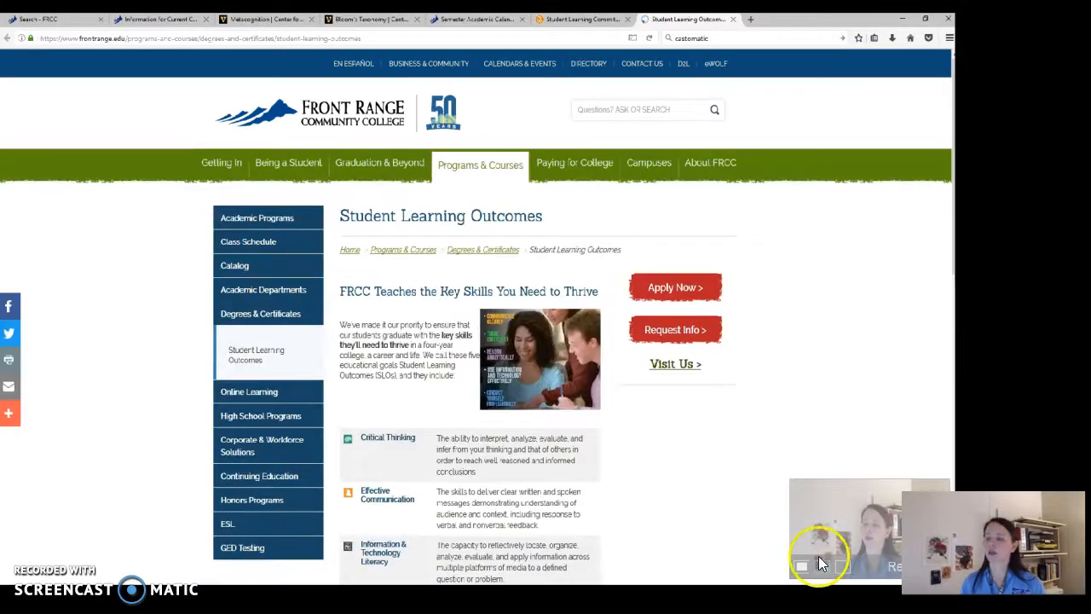
{"action": "scroll", "coordinate": [815, 553], "scroll_direction": "down", "scroll_amount": 1}
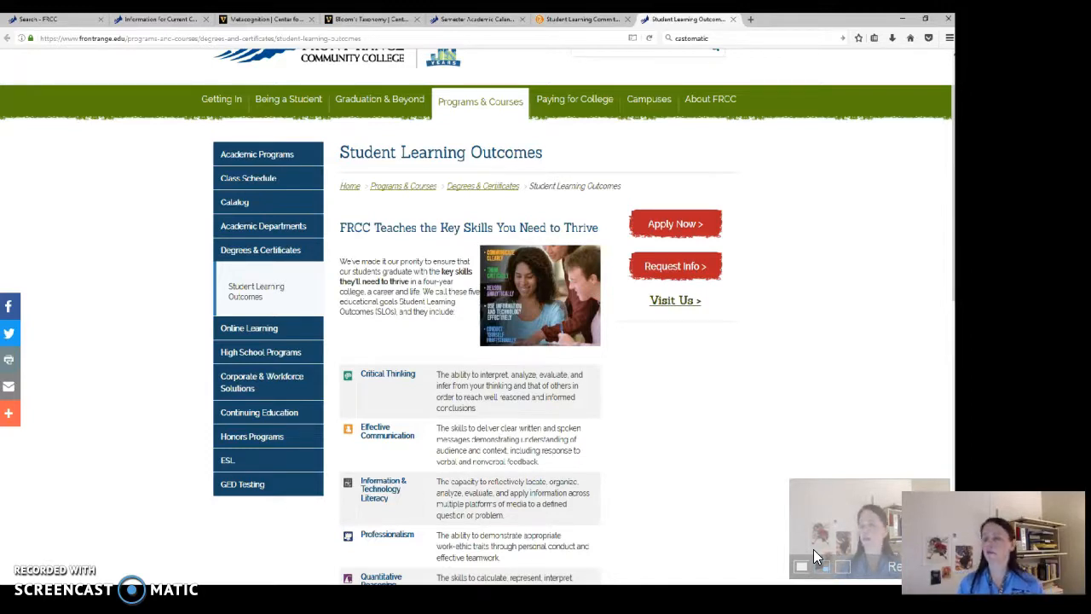
{"action": "scroll", "coordinate": [766, 492], "scroll_direction": "up", "scroll_amount": 2}
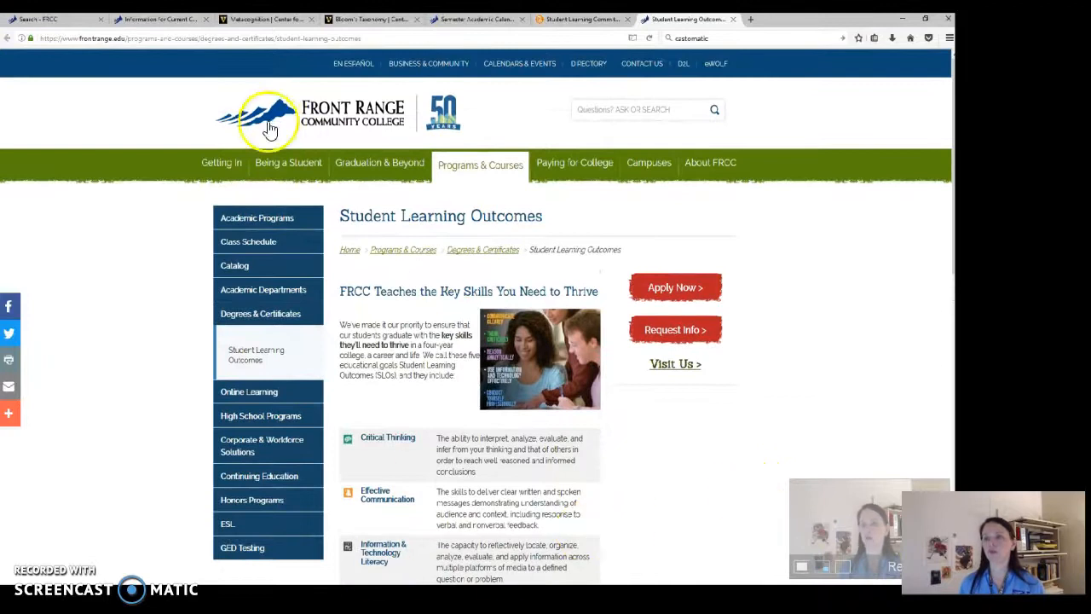
Go back to the D2L topic page and return from it to the BCC High School Programs Instructor Site homepage
{"action": "left_click", "coordinate": [634, 19]}
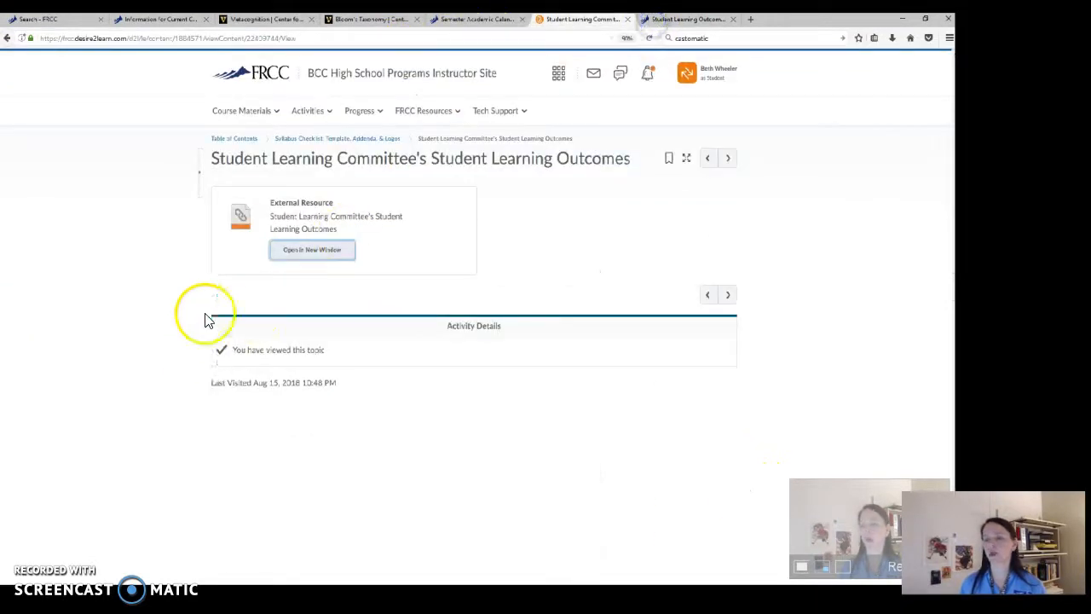
{"action": "left_click", "coordinate": [380, 78]}
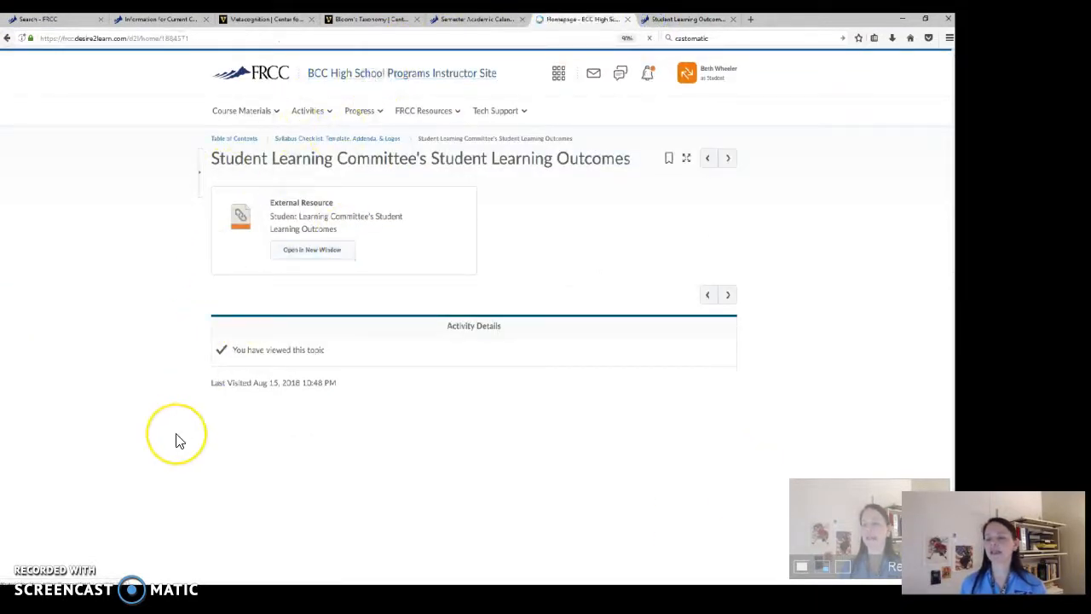